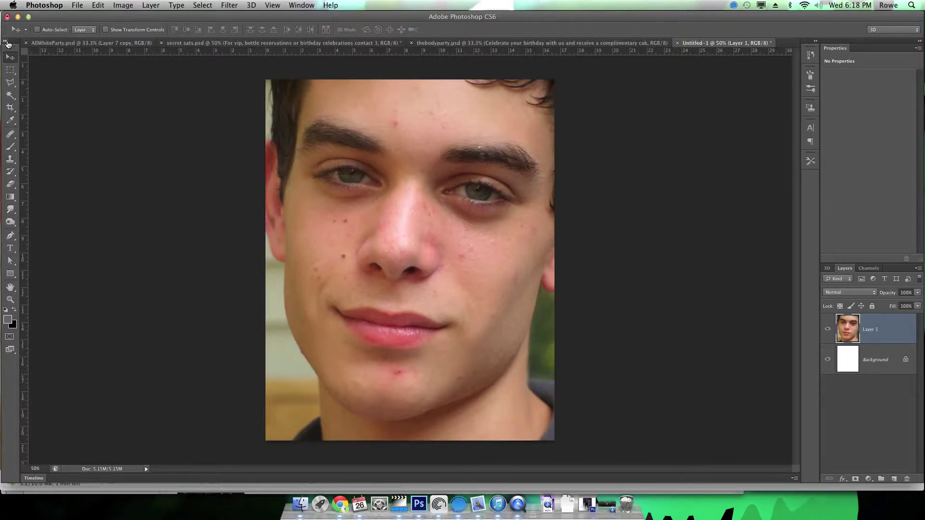
- Switch the Tools panel to a double-column layout
left_click(7, 43)
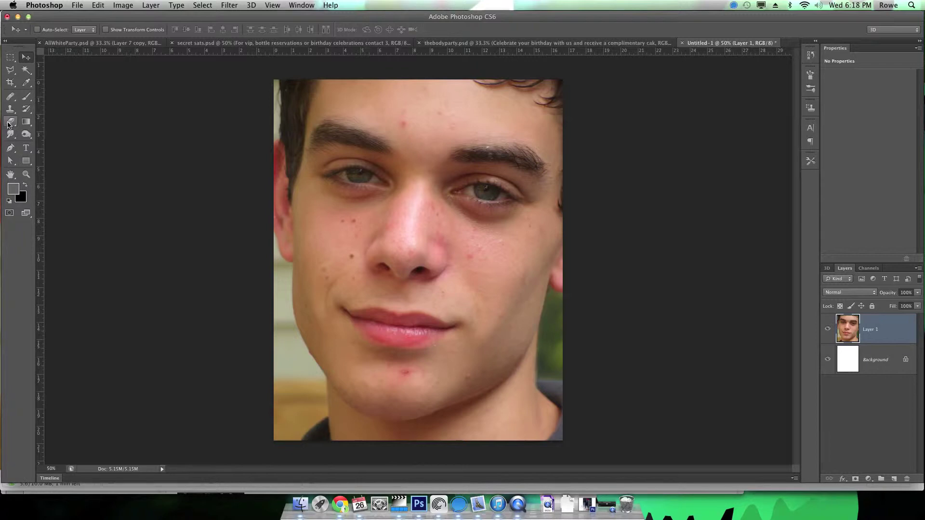
- Pick the Healing Brush, duplicate Layer 1 as Layer 1 copy, and dismiss the source-point alert
left_click(11, 97)
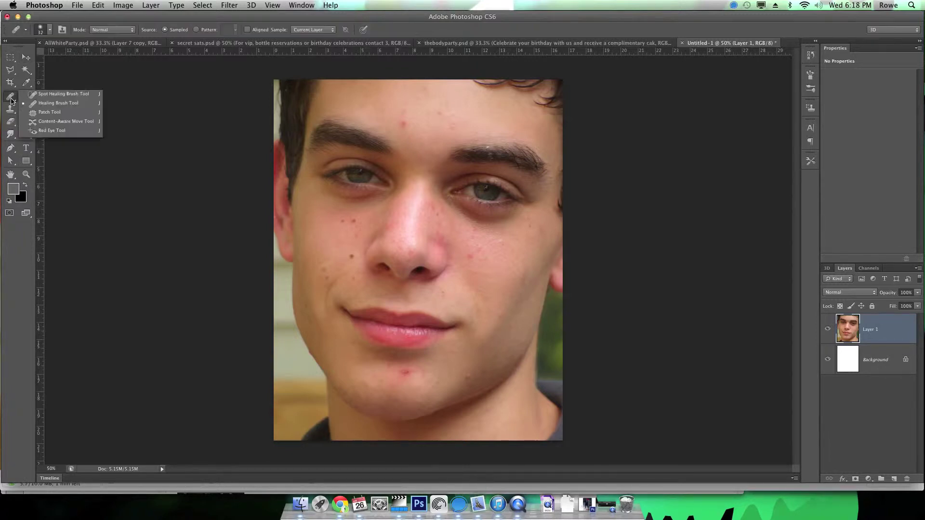
left_click(55, 103)
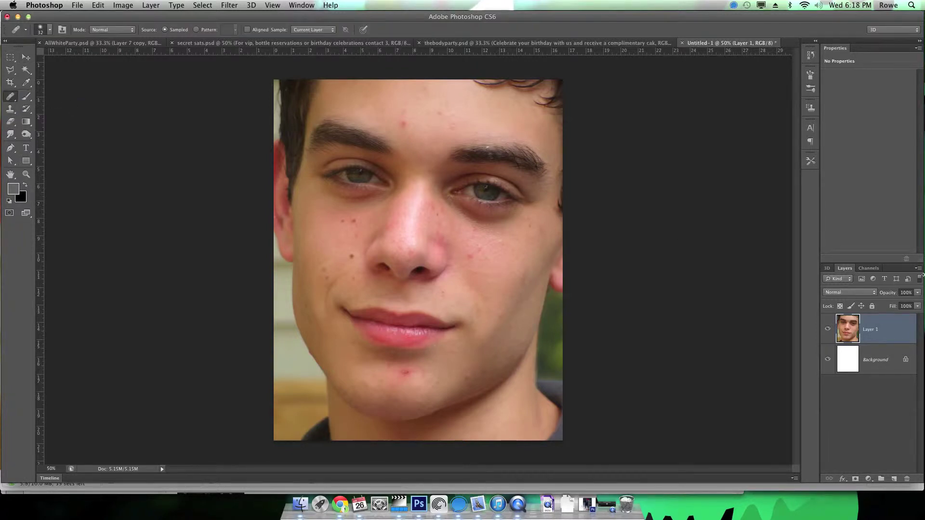
left_click_drag(873, 332, 893, 478)
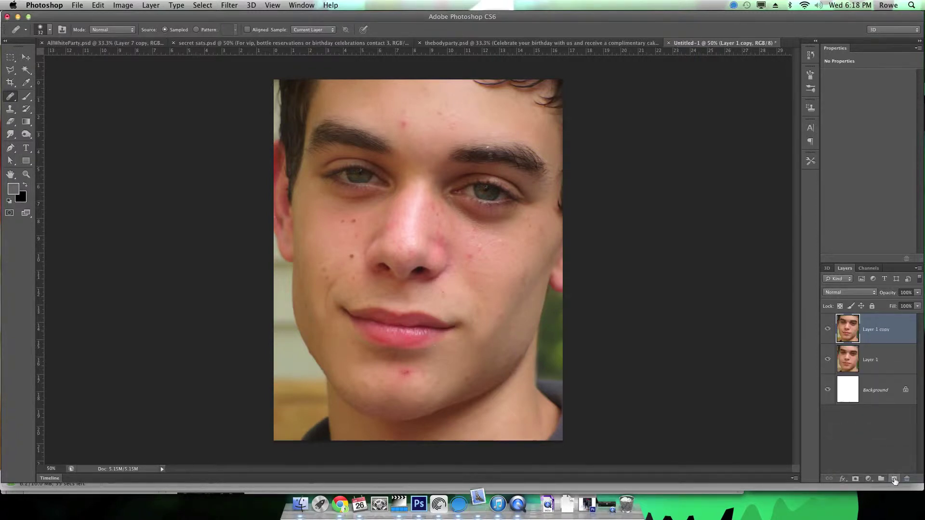
left_click(607, 512)
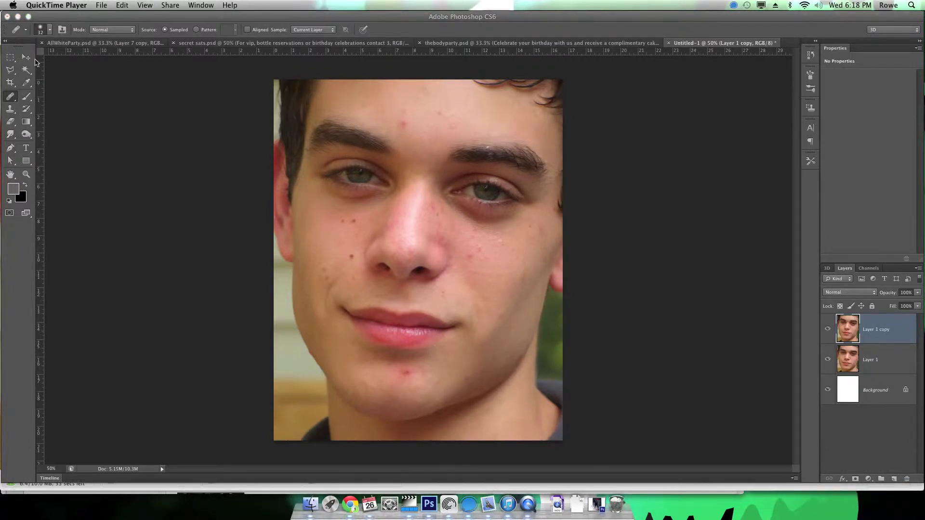
left_click(610, 268)
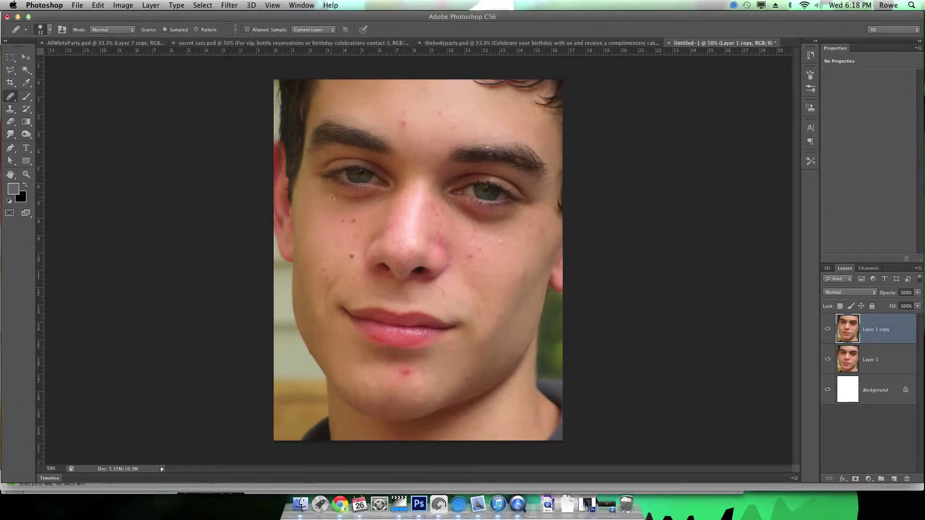
left_click(354, 219)
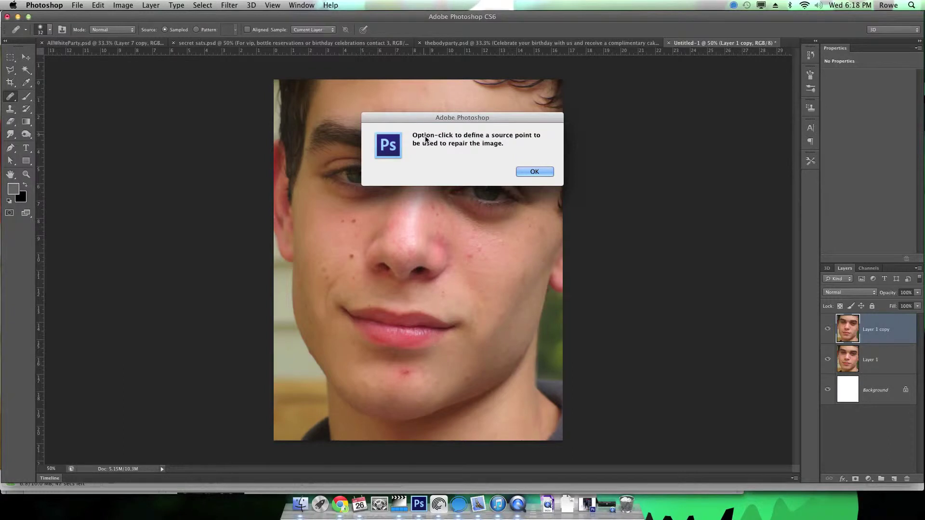
left_click(532, 171)
- Enlarge the healing brush to 49 px and zoom in to inspect the skin
right_click(373, 220)
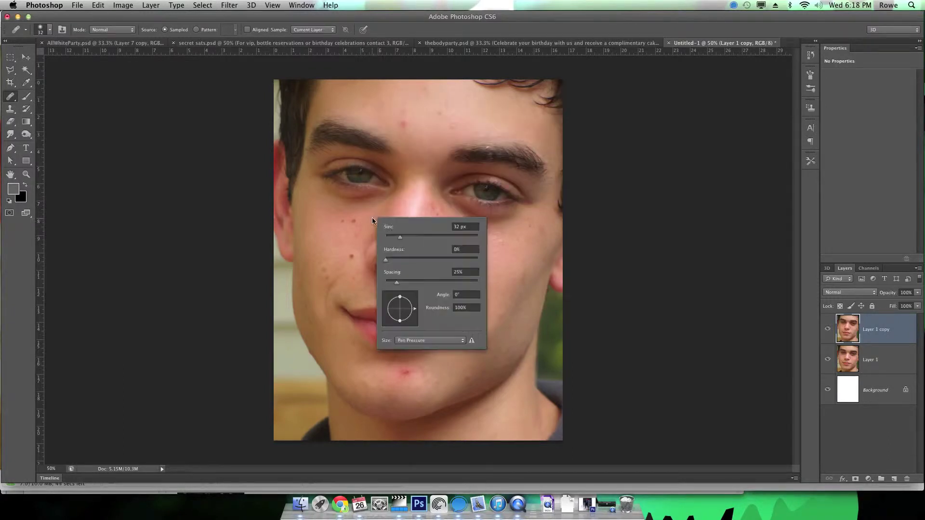
left_click_drag(398, 234, 406, 240)
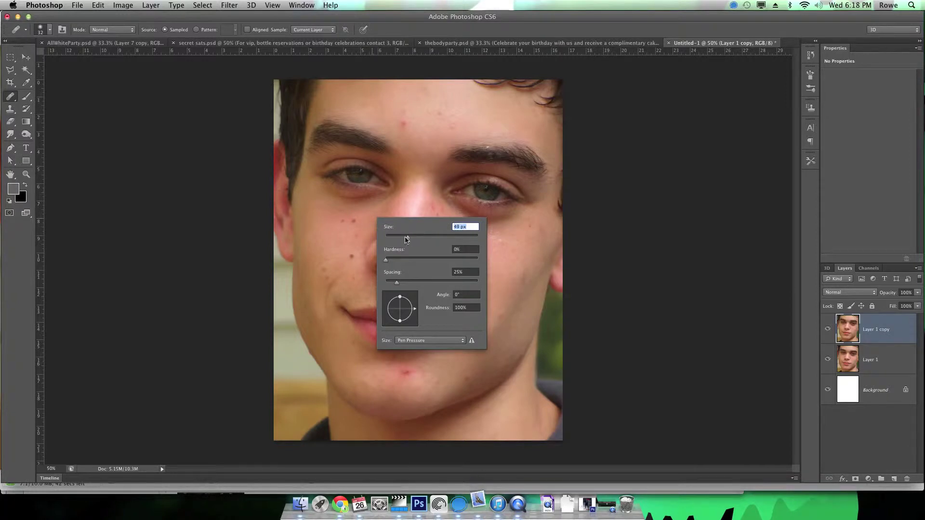
left_click(197, 148)
left_click(543, 171)
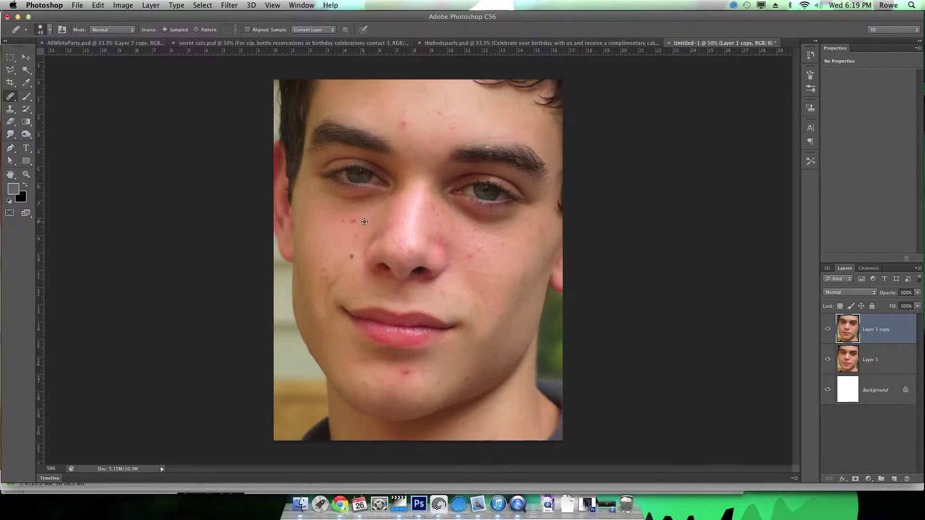
key("super+equal")
key("super+equal")
key("super+equal")
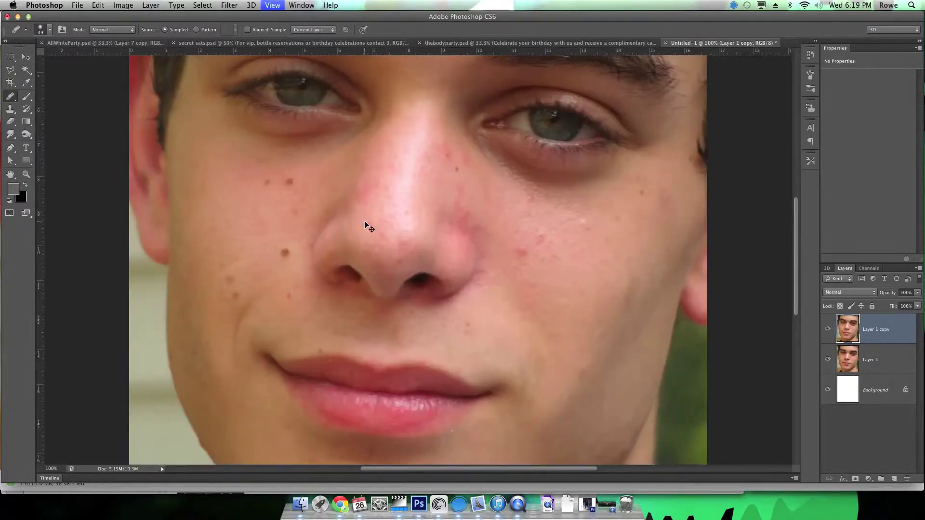
key("super+equal")
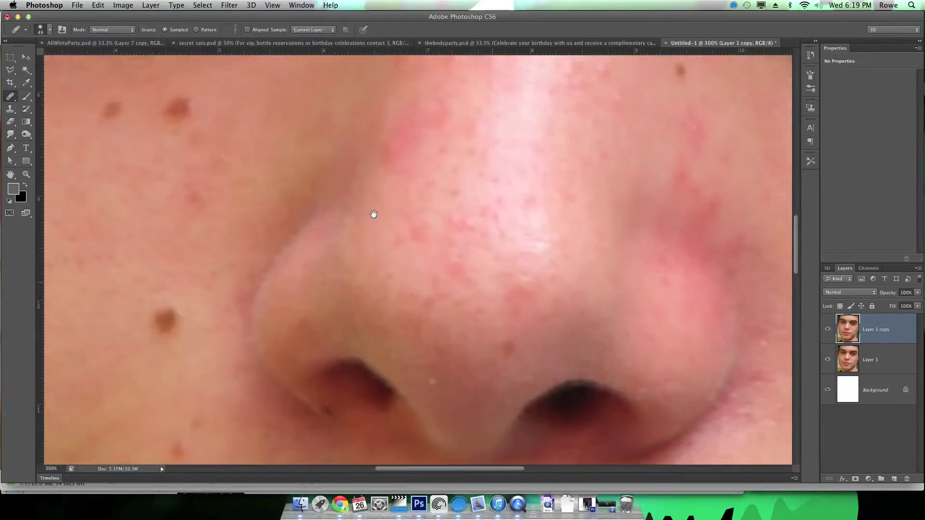
key("super+minus")
key("super+minus")
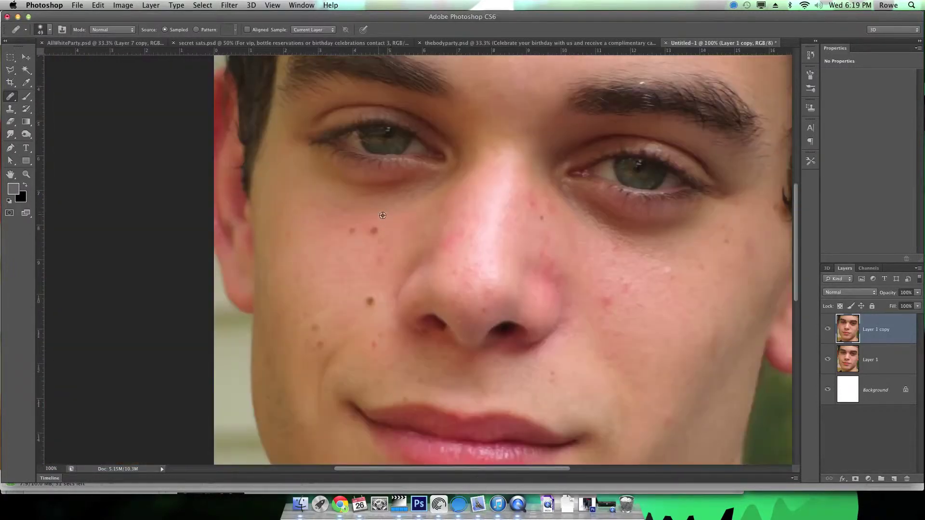
- Heal the dark moles and red spots on both cheeks and the spot beside the nose
left_click(373, 231)
left_click(360, 284, "alt")
left_click(370, 300)
left_click(607, 299)
left_click(622, 280)
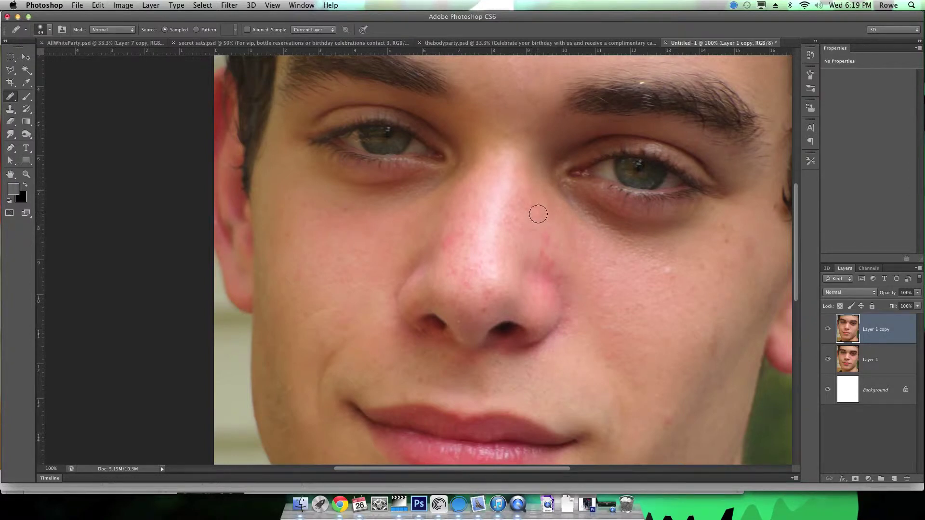
left_click(532, 202)
- Sample clean cheek skin as the healing source and pan down to the nose and lips
left_click(674, 293, "alt")
left_click(670, 273)
left_click_drag(522, 324, 614, 318)
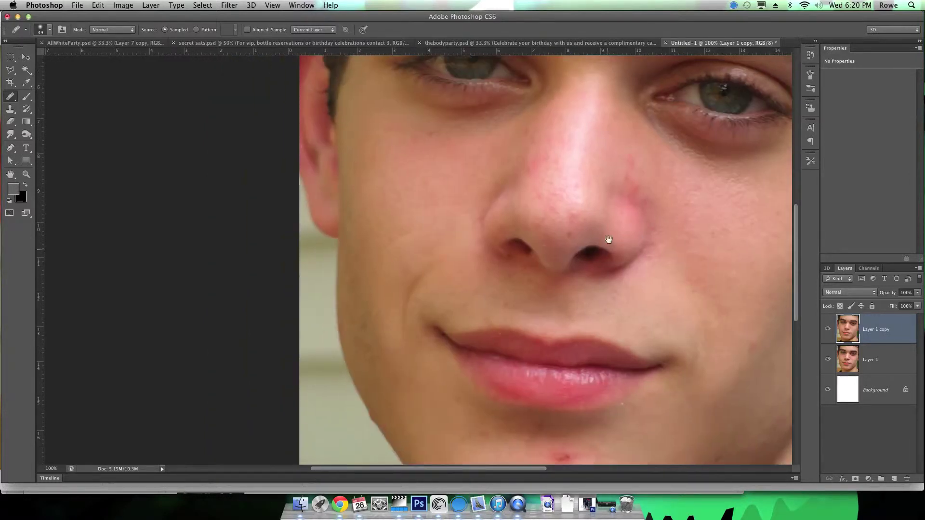
scroll(557, 165, "down", 5)
scroll(558, 165, "right", 3)
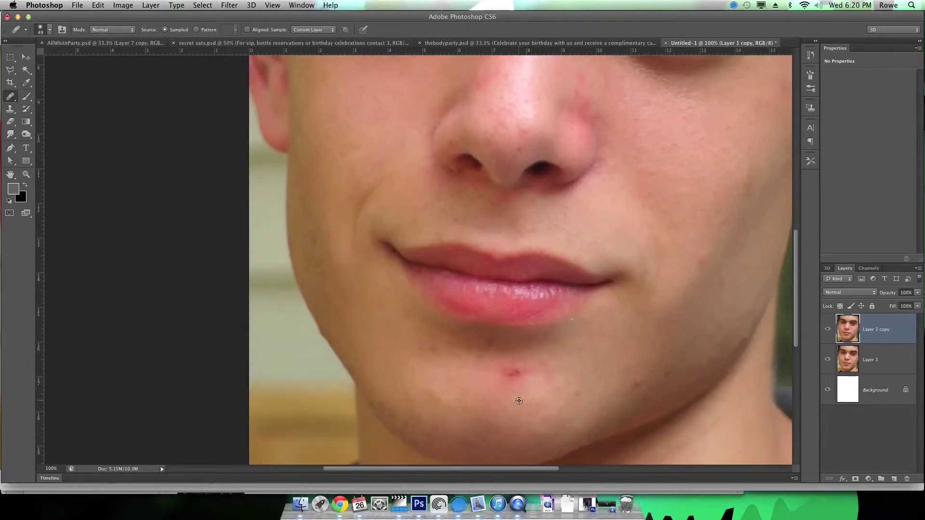
- Heal the red chin blemishes below the lip using nearby clean chin skin as source
left_click(514, 374)
left_click(529, 399, "alt")
left_click(531, 368)
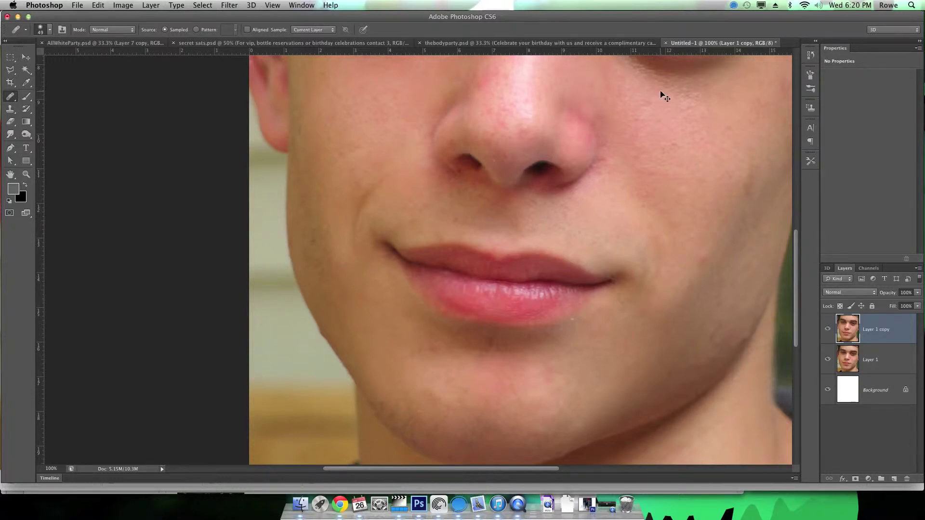
scroll(661, 91, "down", 3)
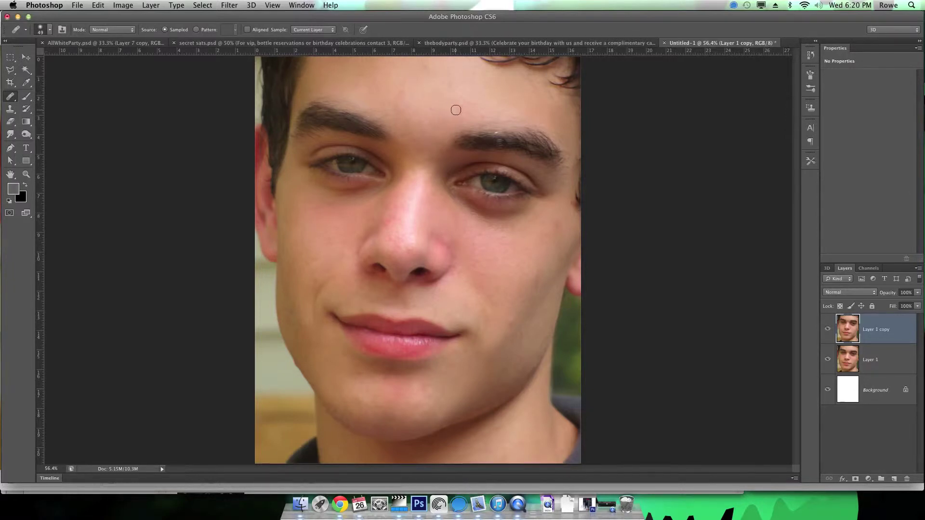
- Heal the forehead spots, then toggle Layer 1 copy's visibility to compare with the original
left_click(404, 111, "alt")
left_click(404, 89)
key("v")
left_click(829, 330)
left_click(828, 331)
left_click(828, 330)
left_click(828, 330)
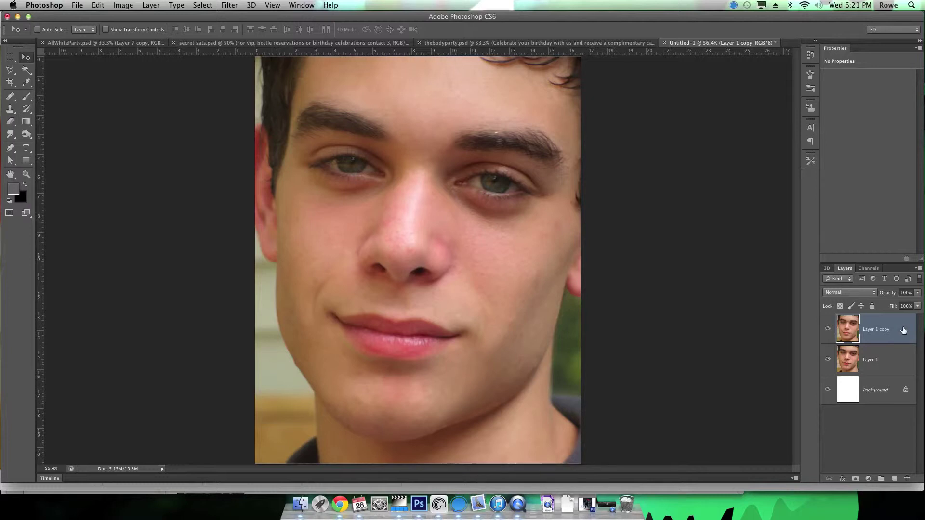
- Try Auto Tone and undo it, then switch to the Magic Wand tool
key("super+shift+l")
key("super+z")
left_click(229, 5)
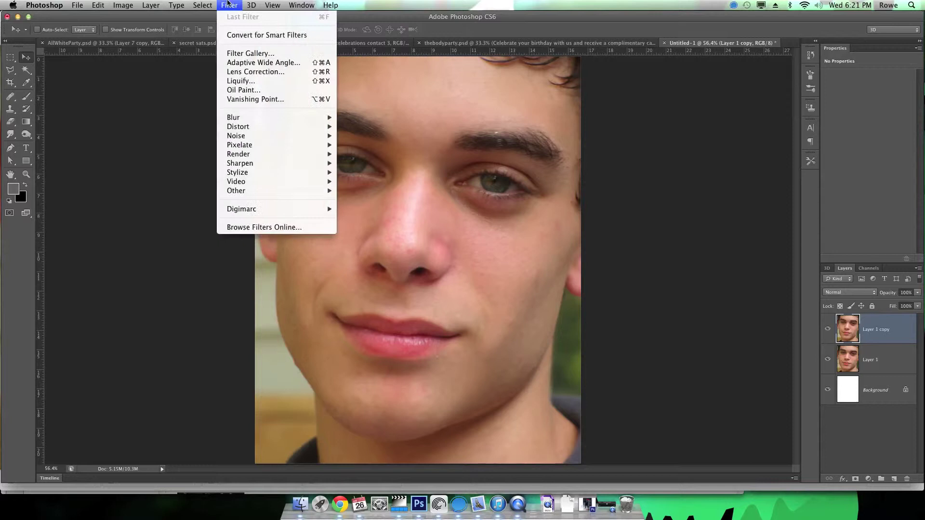
left_click(623, 144)
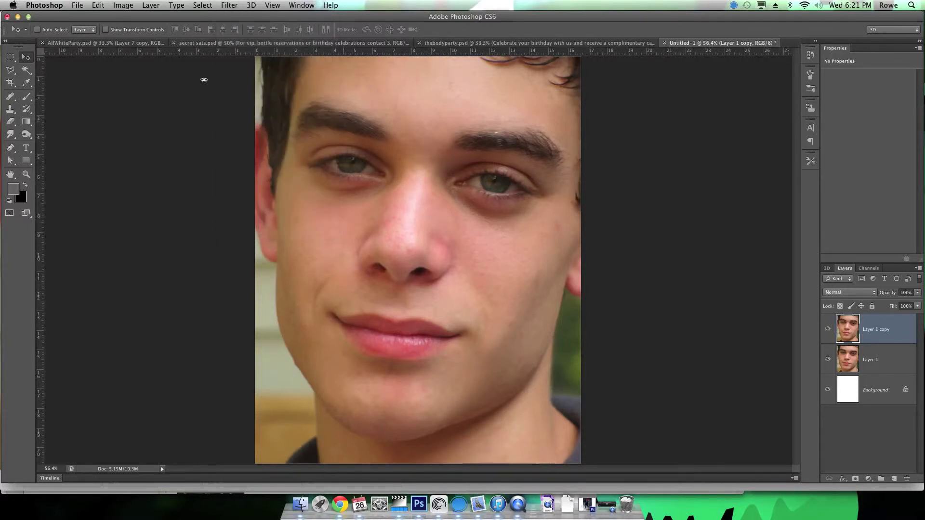
left_click(26, 70)
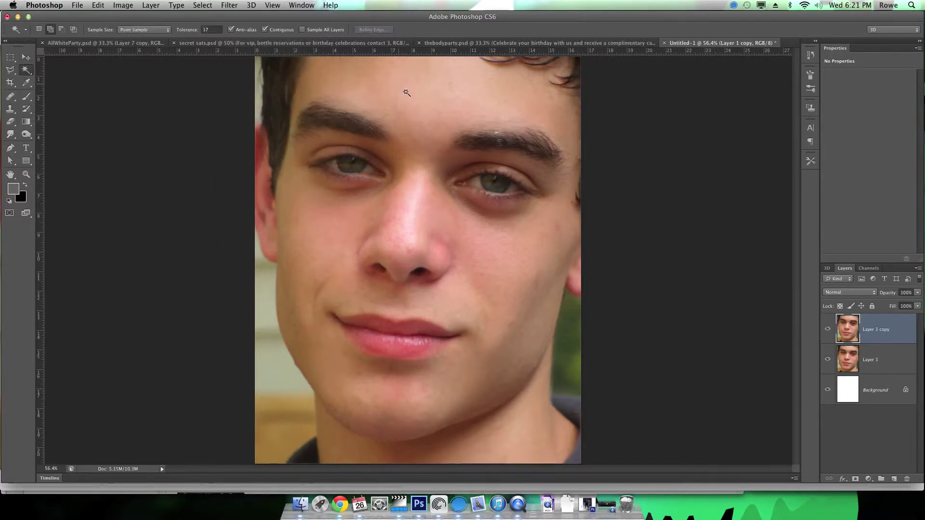
- Magic Wand select the forehead, nose, both cheeks and jaw edges
left_click(465, 137)
key("super+d")
left_click(436, 114)
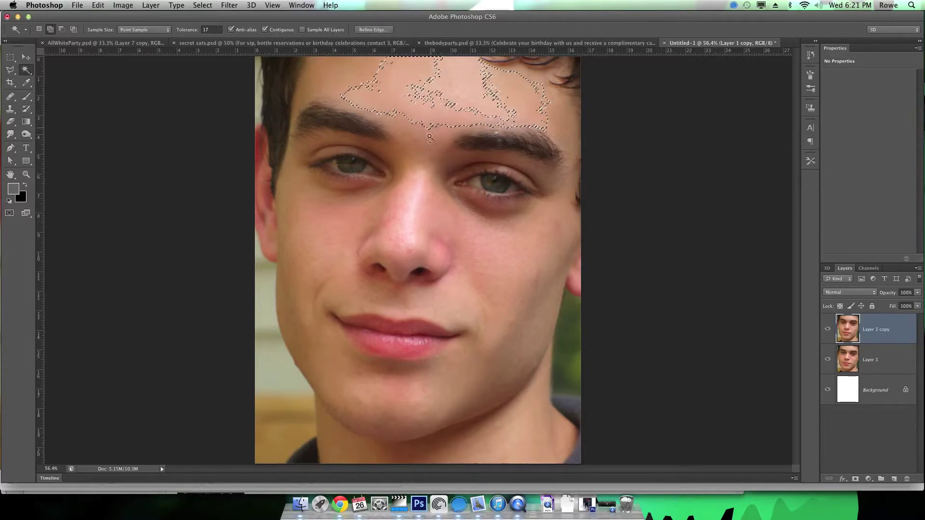
left_click(399, 243)
left_click(313, 260)
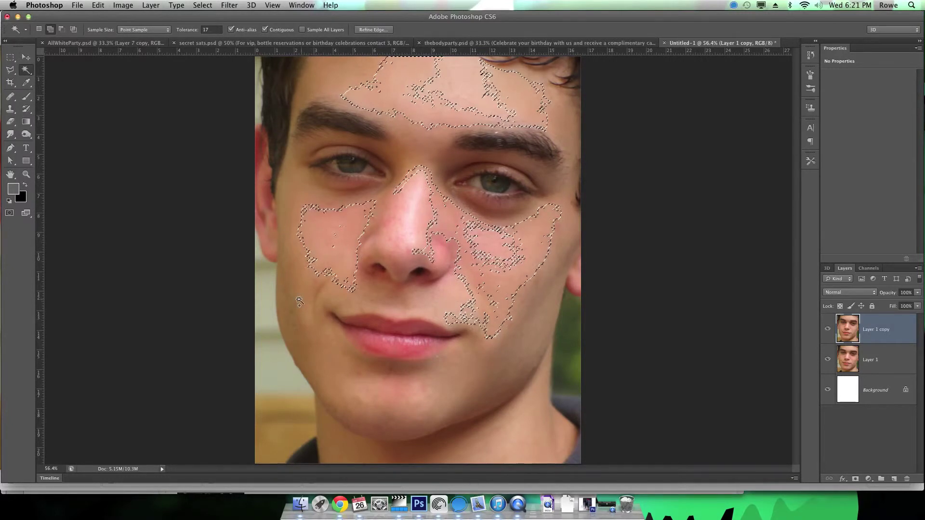
left_click(297, 295)
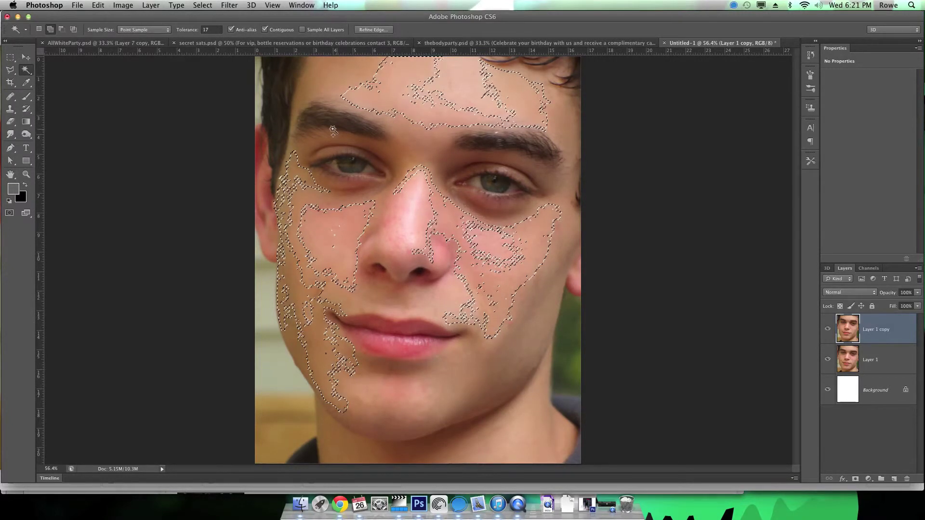
left_click(488, 329)
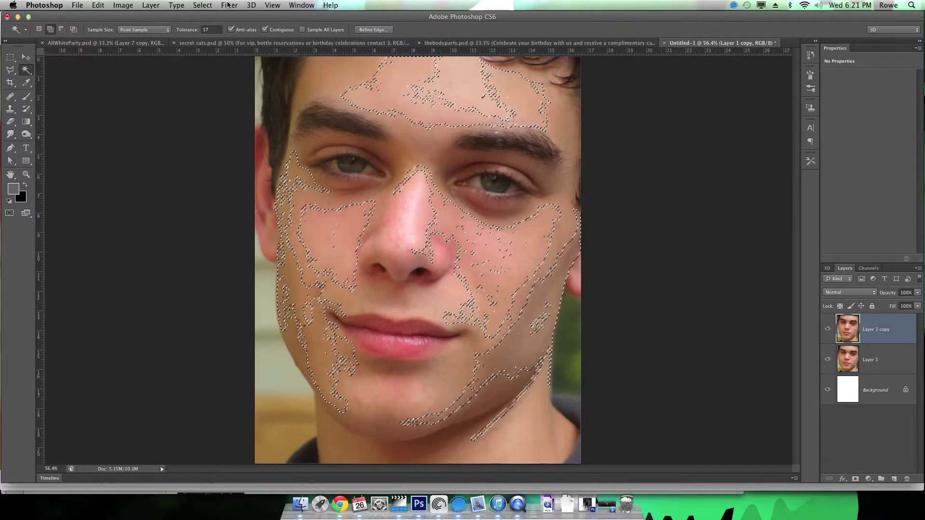
- Feather the skin selection by 5 pixels
left_click(202, 5)
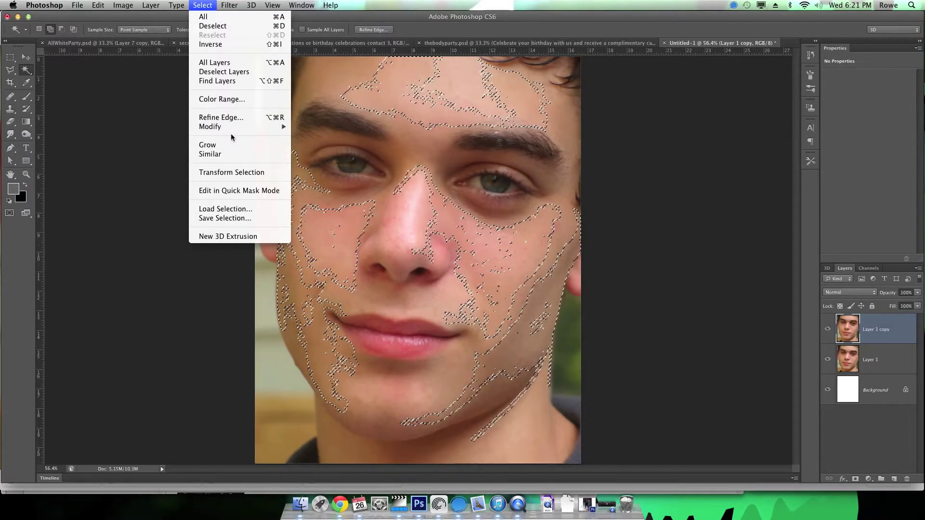
mouse_move(239, 127)
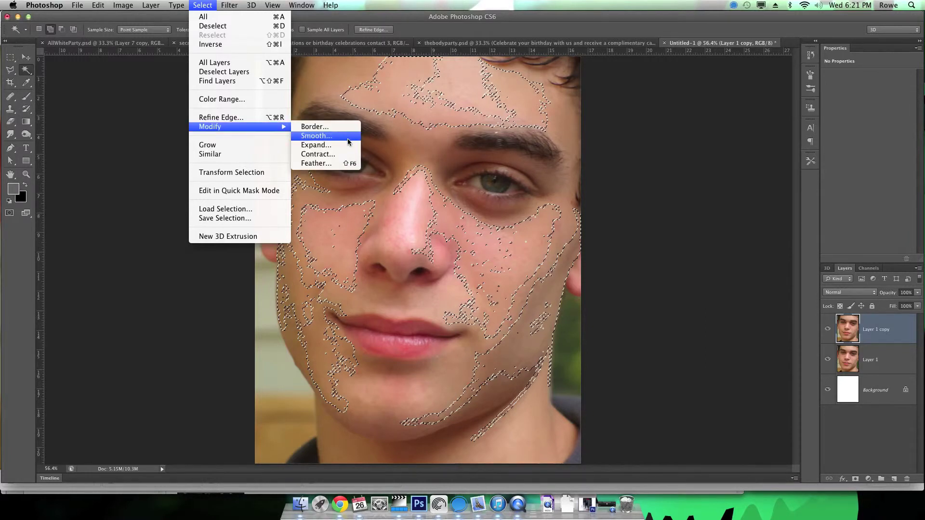
left_click(348, 164)
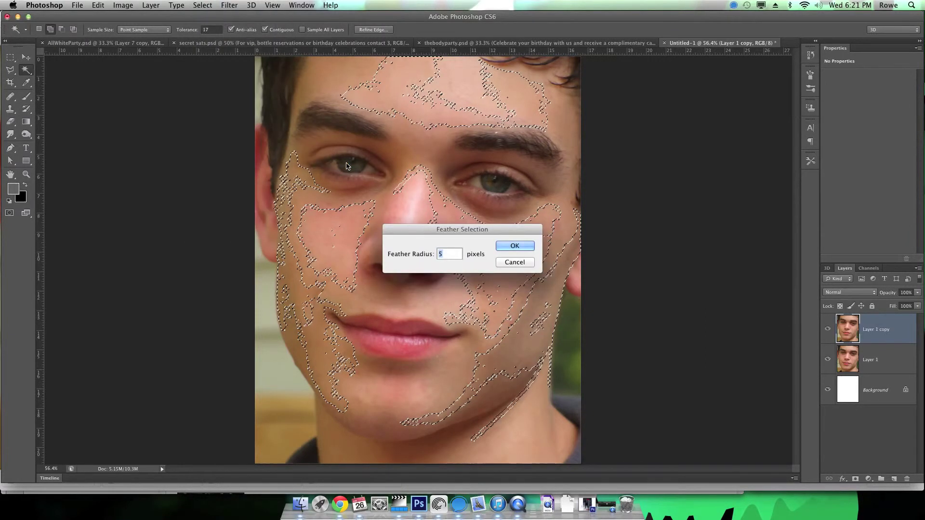
key("Return")
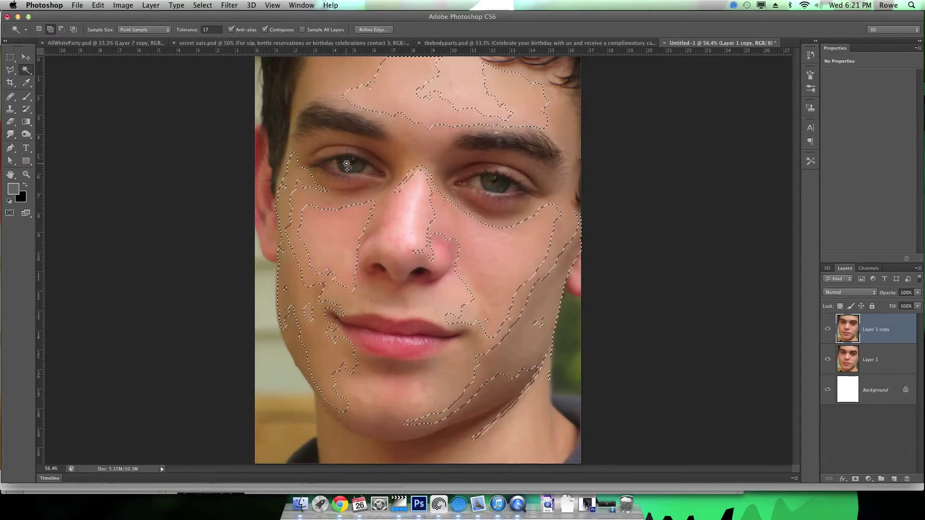
- Apply Surface Blur at radius 41, threshold 20 to the selected skin, then deselect
left_click(203, 5)
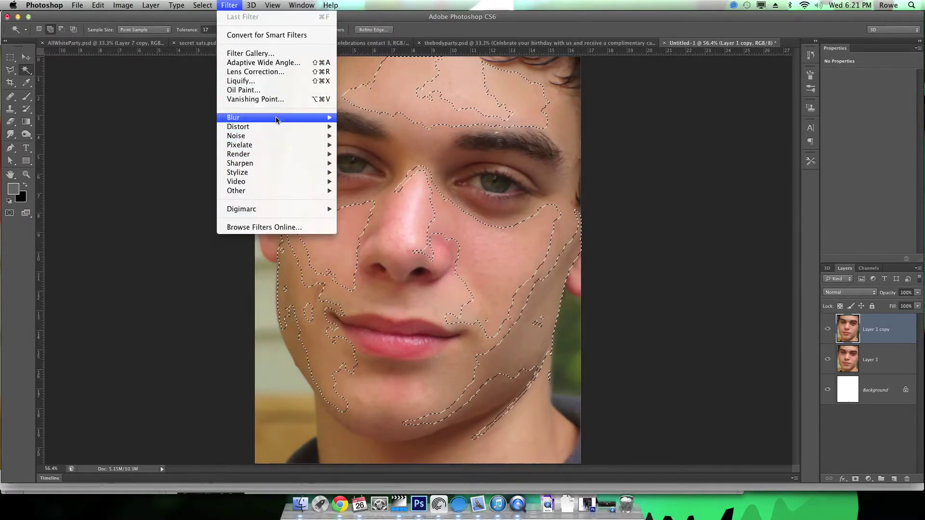
mouse_move(277, 120)
left_click(374, 245)
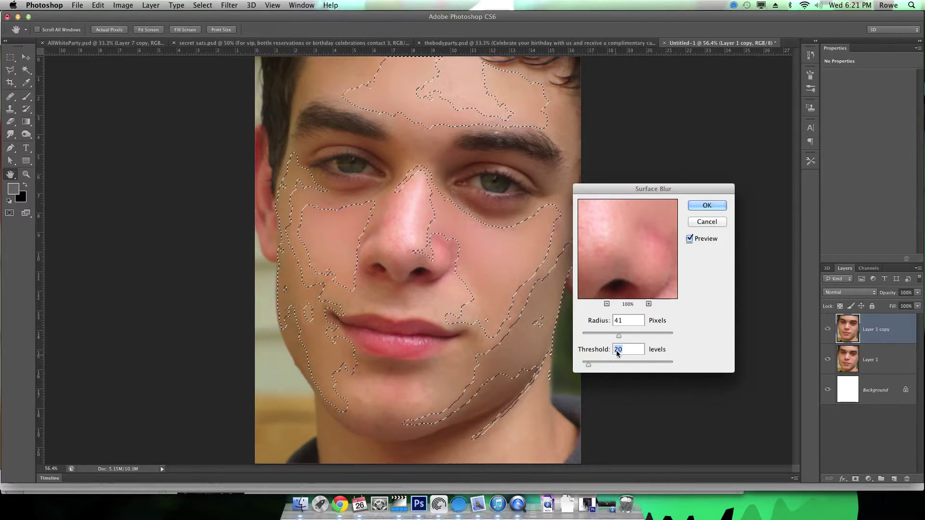
left_click(706, 207)
key("super+d")
- Select the nose bridge and nostril with the Magic Wand and feather it by 5 pixels
key("v")
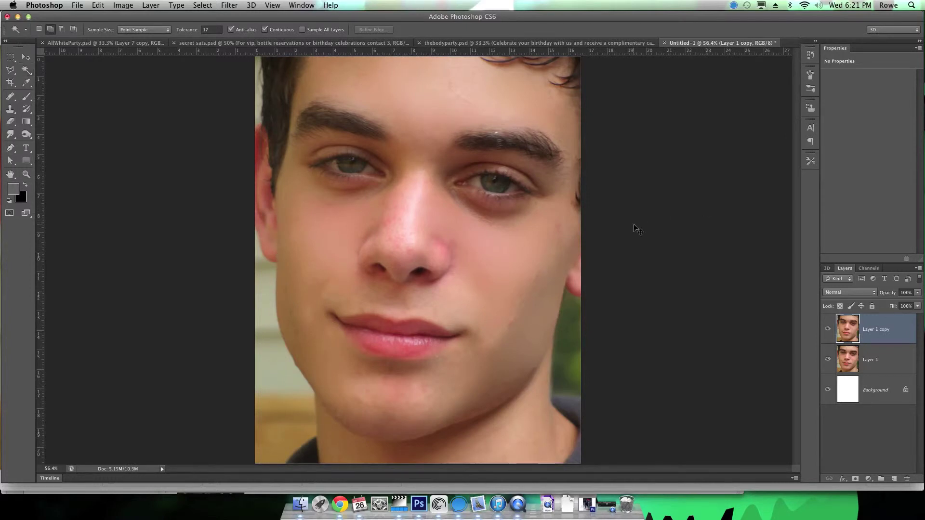
key("w")
left_click(392, 219)
left_click(420, 234)
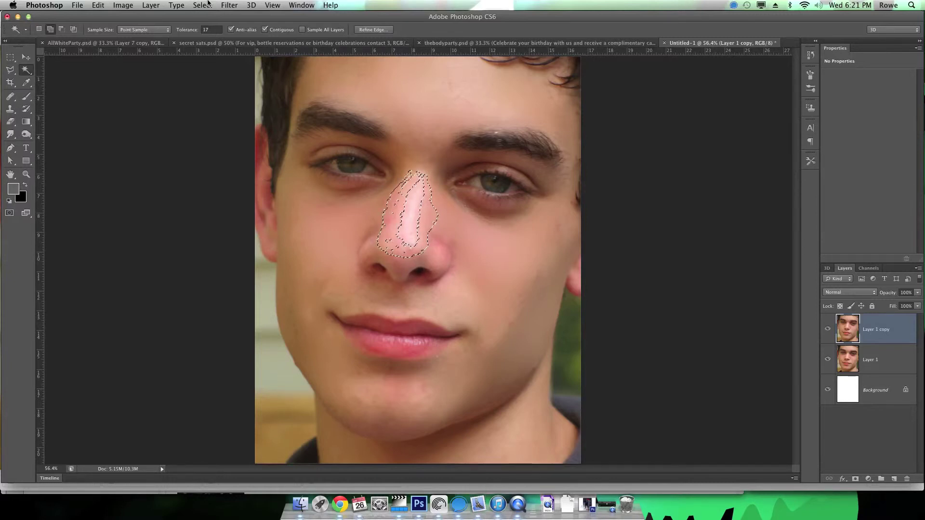
key("shift+F6")
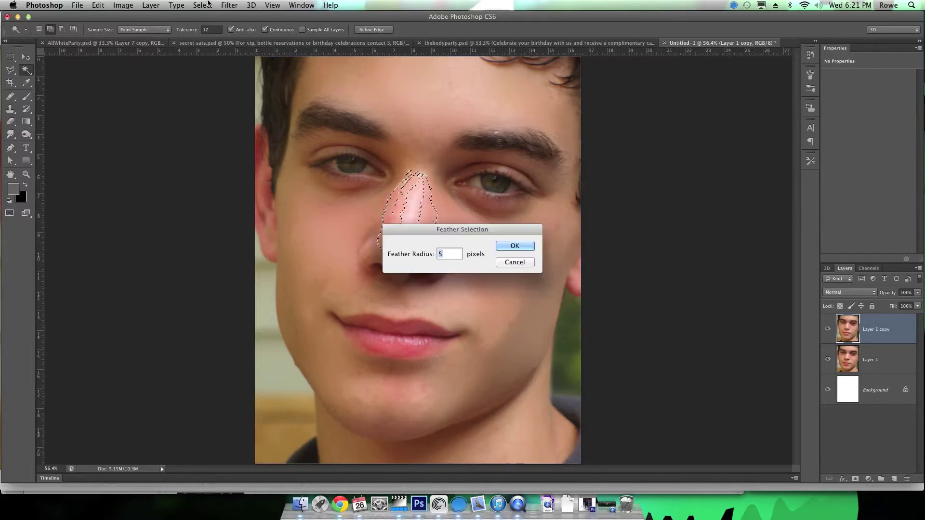
key("Return")
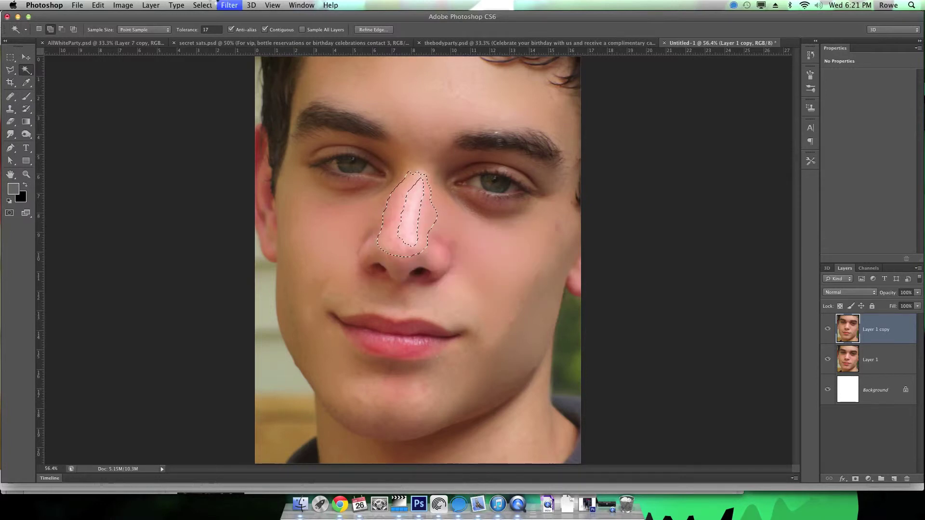
- Deselect the nose and hide Layer 1 copy to compare with the original
key("super+d")
key("v")
left_click(828, 331)
- Compare before and after, zoom out, and set Brightness/Contrast to contrast 34, brightness 3
left_click(827, 332)
left_click(828, 332)
left_click(827, 332)
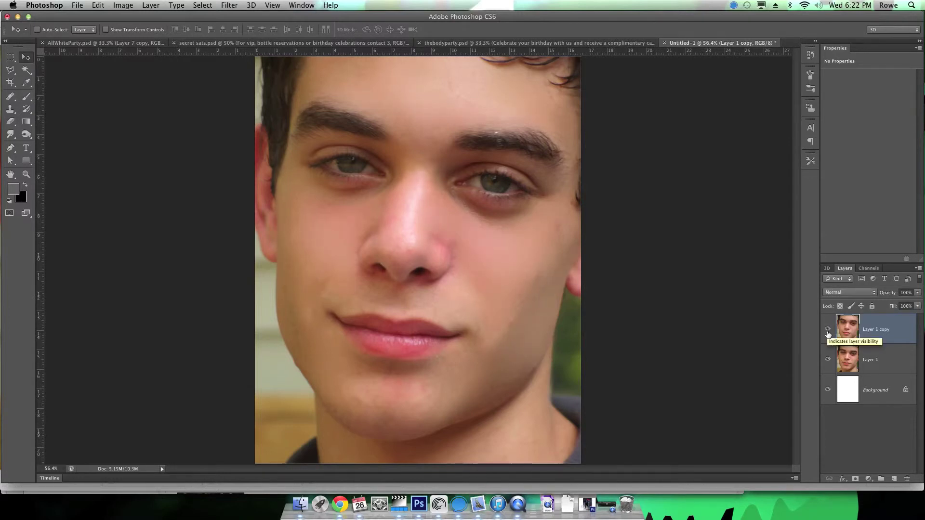
key("super+minus")
key("super+minus")
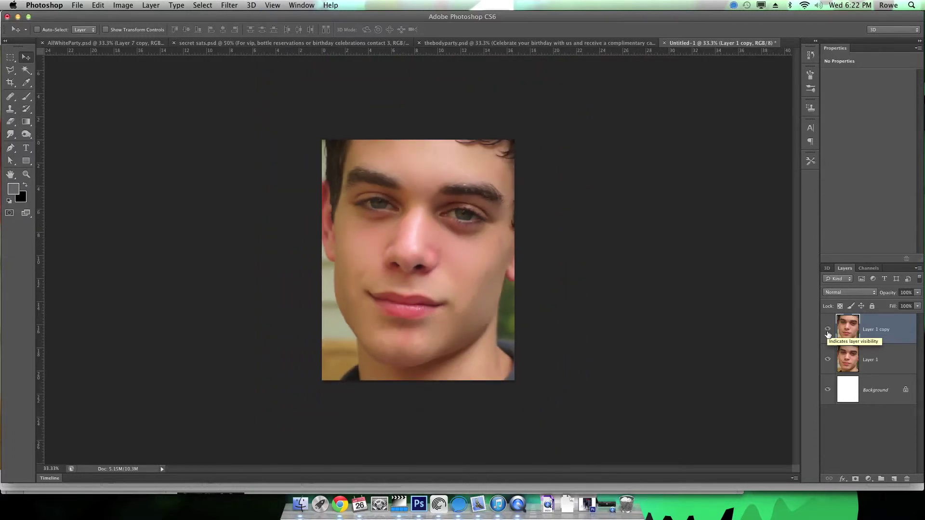
key("super+b")
left_click_drag(520, 127, 523, 102)
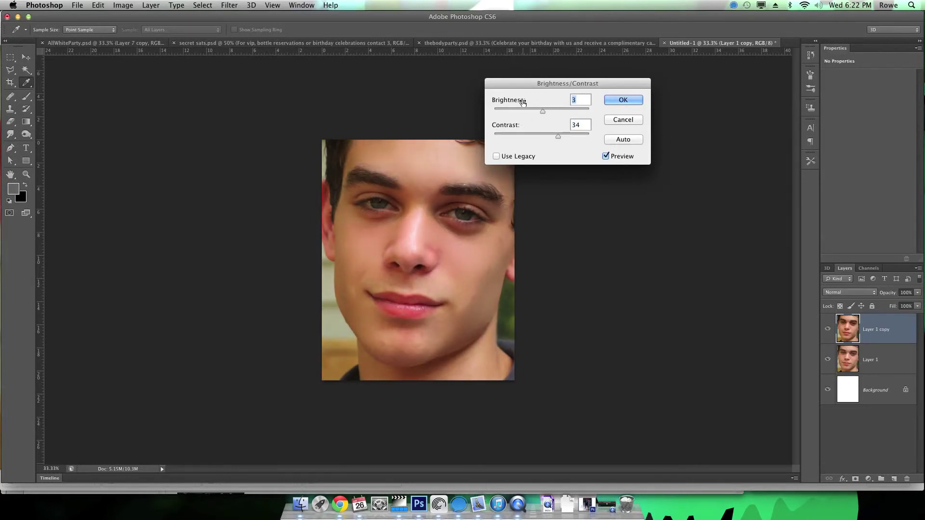